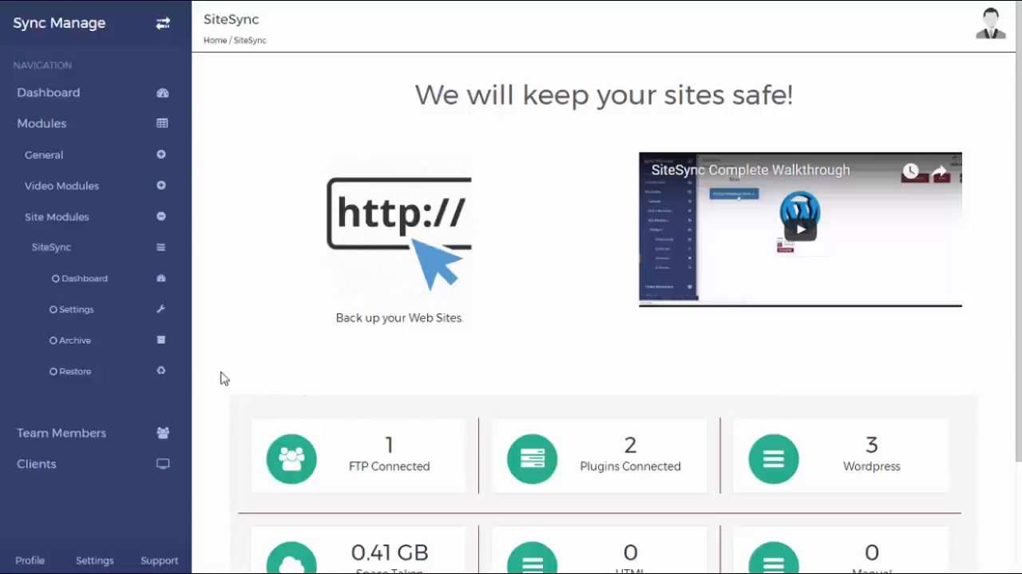
In the SiteSync settings, start adding a website by Wordpress Plugin with its website hash, and download the SiteSync - SyncManage WP Plugin
{"action": "scroll", "coordinate": [224, 378], "scroll_direction": "down", "scroll_amount": 1}
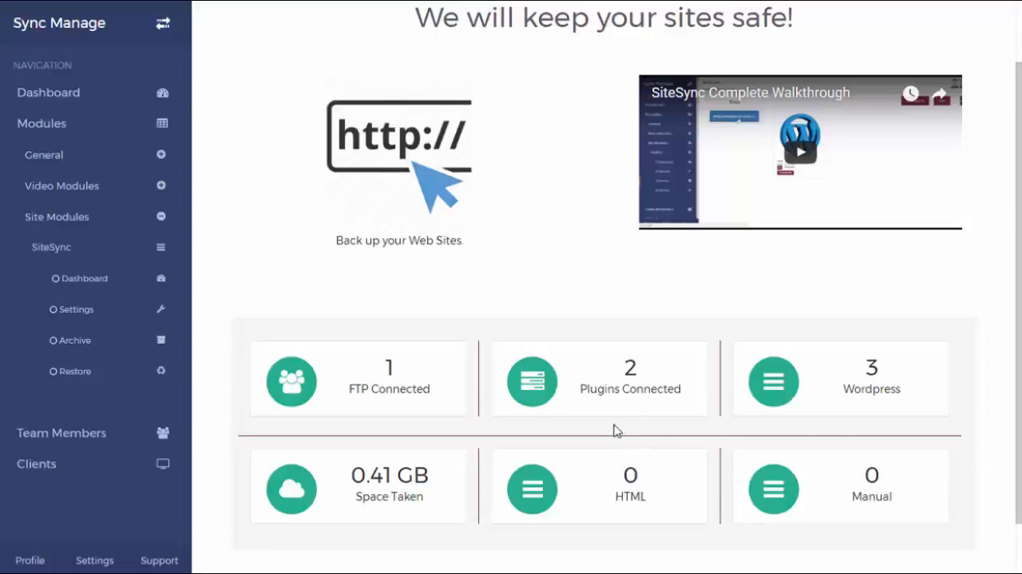
{"action": "left_click", "coordinate": [83, 318]}
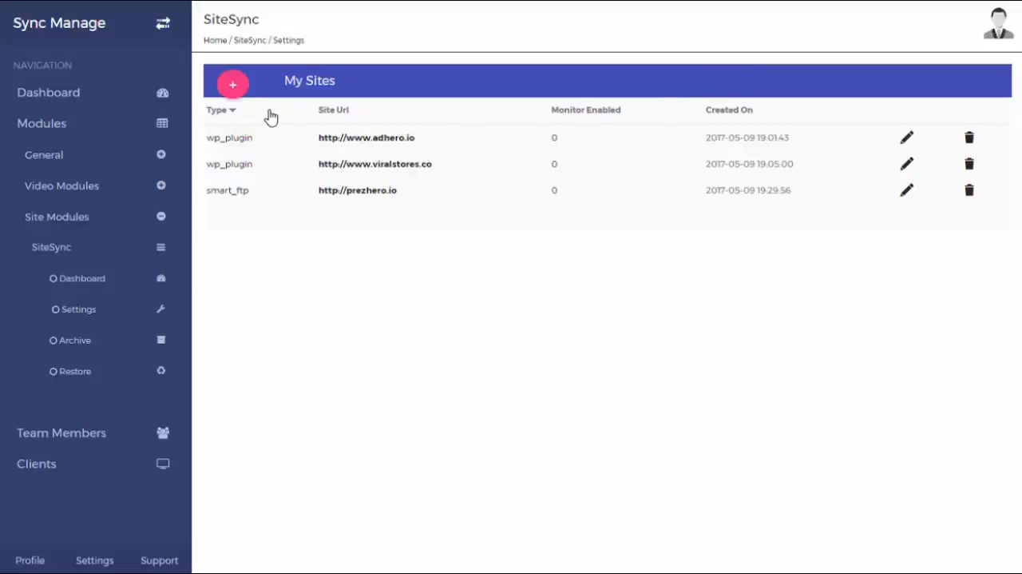
{"action": "left_click", "coordinate": [233, 85]}
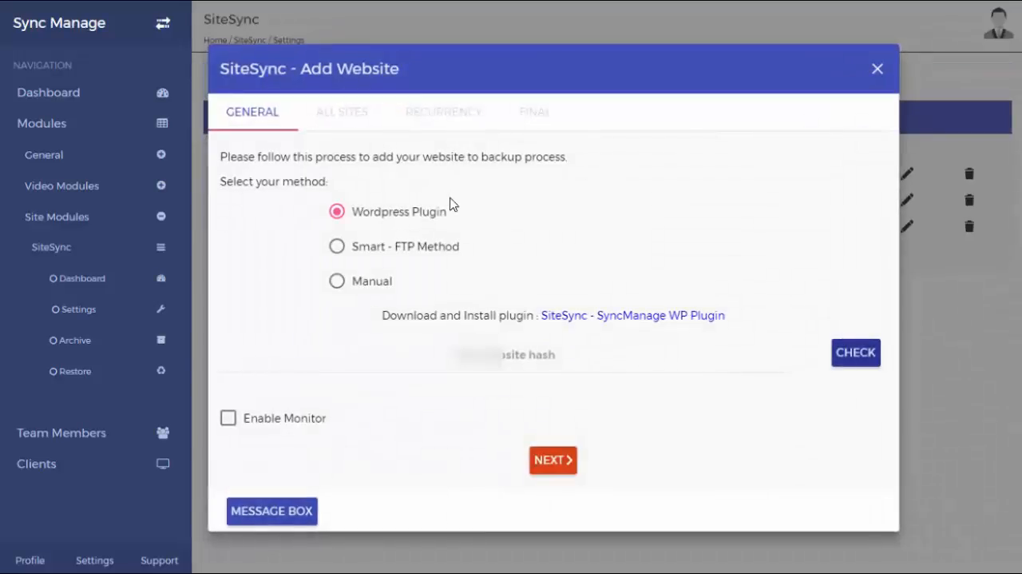
{"action": "key", "text": "ctrl+v"}
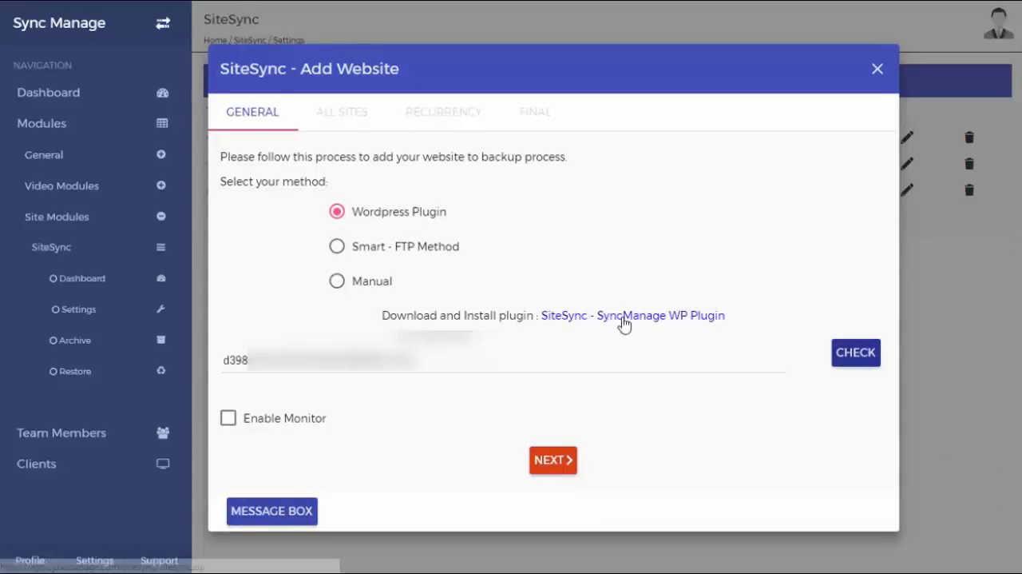
{"action": "left_click", "coordinate": [614, 326]}
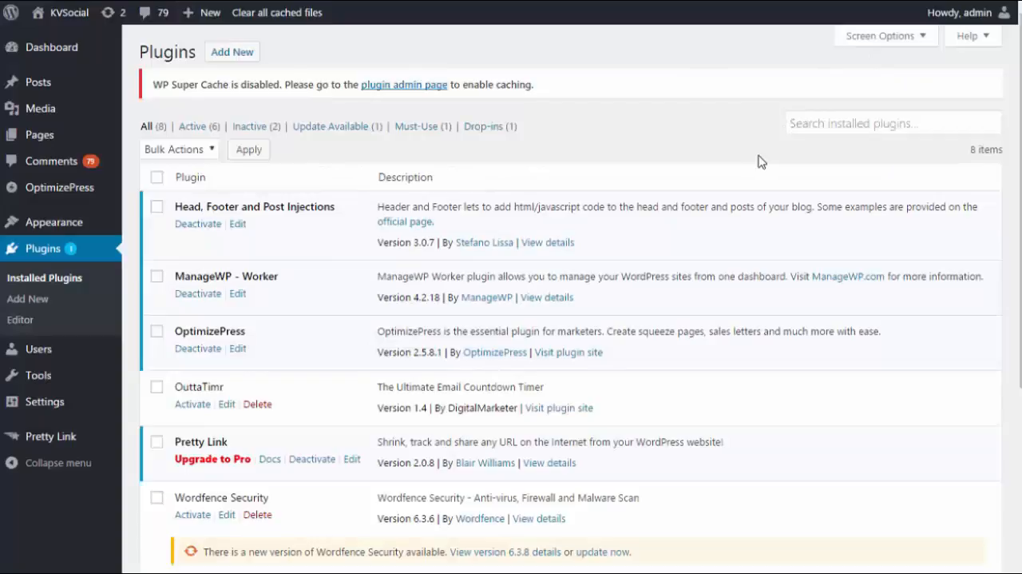
Switch to the KVSocial WordPress admin and open the form for uploading a new plugin
{"action": "scroll", "coordinate": [712, 211], "scroll_direction": "down", "scroll_amount": 1}
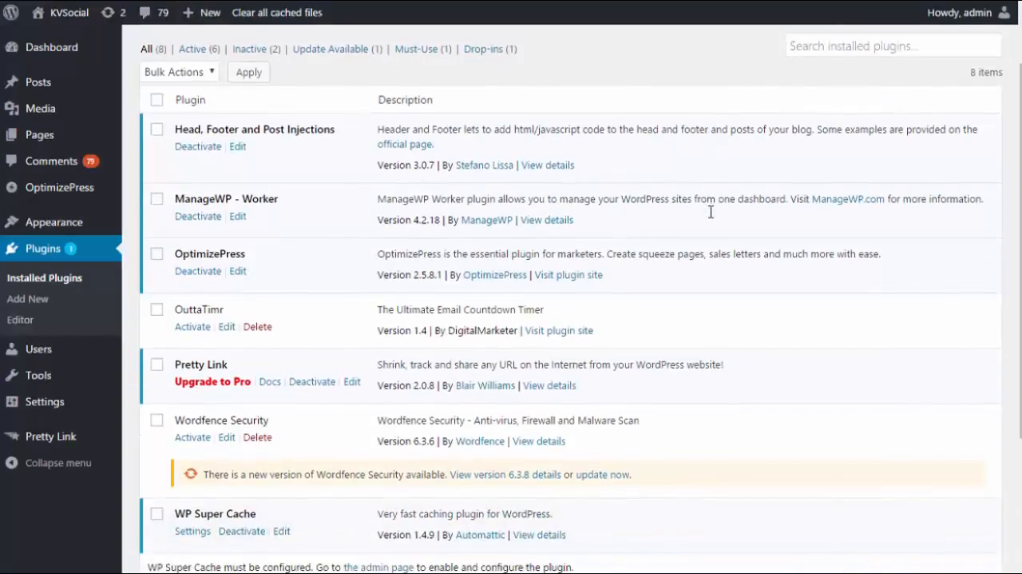
{"action": "scroll", "coordinate": [711, 218], "scroll_direction": "up", "scroll_amount": 1}
{"action": "left_click", "coordinate": [243, 60]}
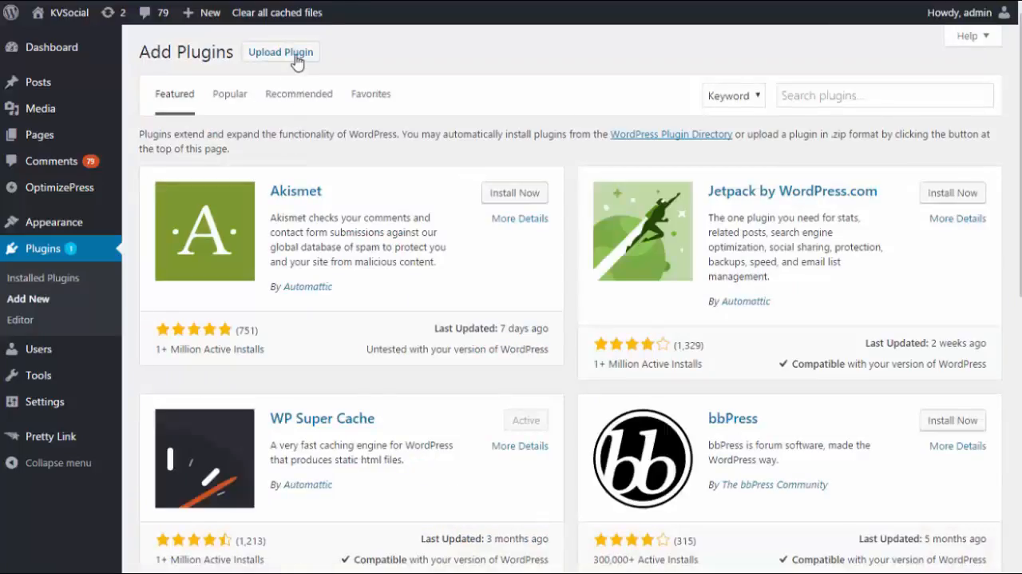
{"action": "left_click", "coordinate": [297, 57]}
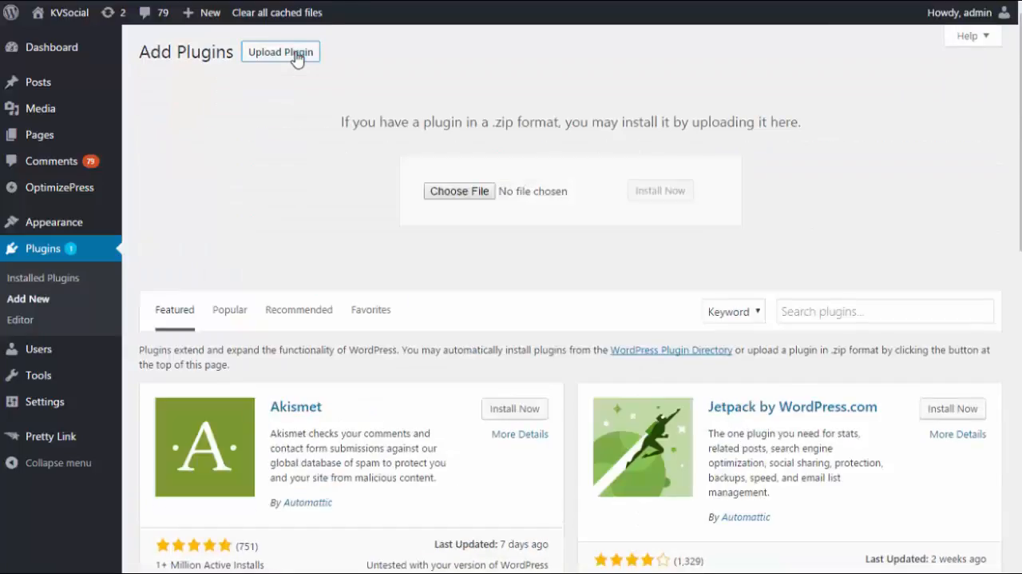
Choose sitesync.zip from the Downloads folder as the plugin file to upload
{"action": "left_click", "coordinate": [438, 191]}
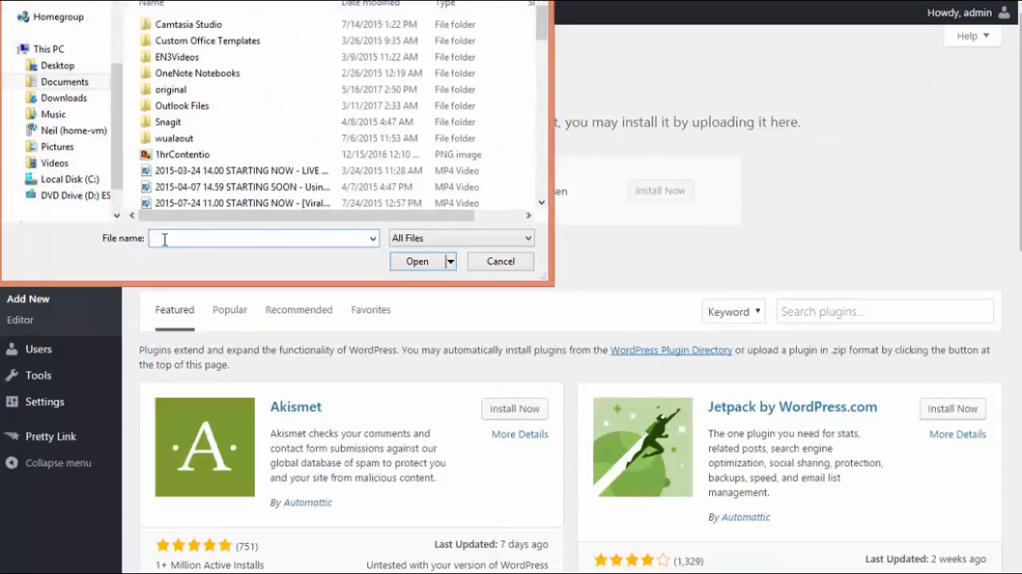
{"action": "left_click", "coordinate": [56, 98]}
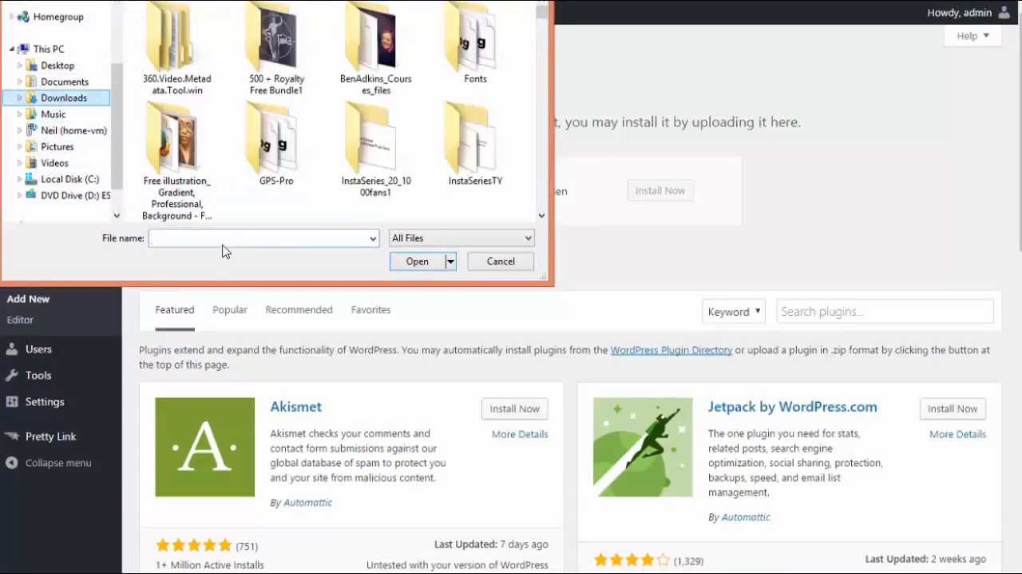
{"action": "left_click", "coordinate": [224, 238]}
{"action": "type", "text": "syncma"}
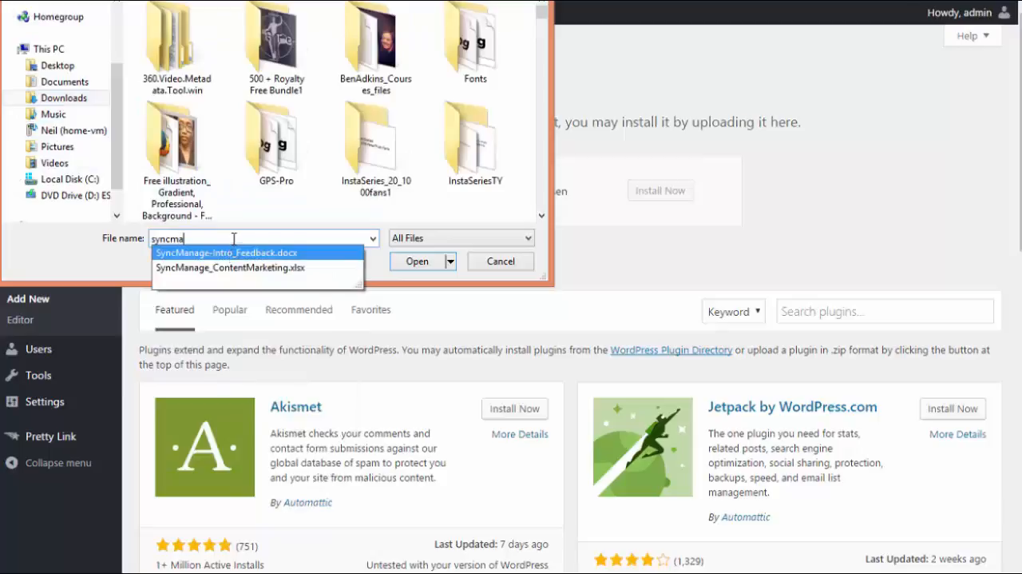
{"action": "left_click_drag", "start_coordinate": [209, 238], "coordinate": [153, 238]}
{"action": "type", "text": "sites"}
{"action": "left_click", "coordinate": [331, 254]}
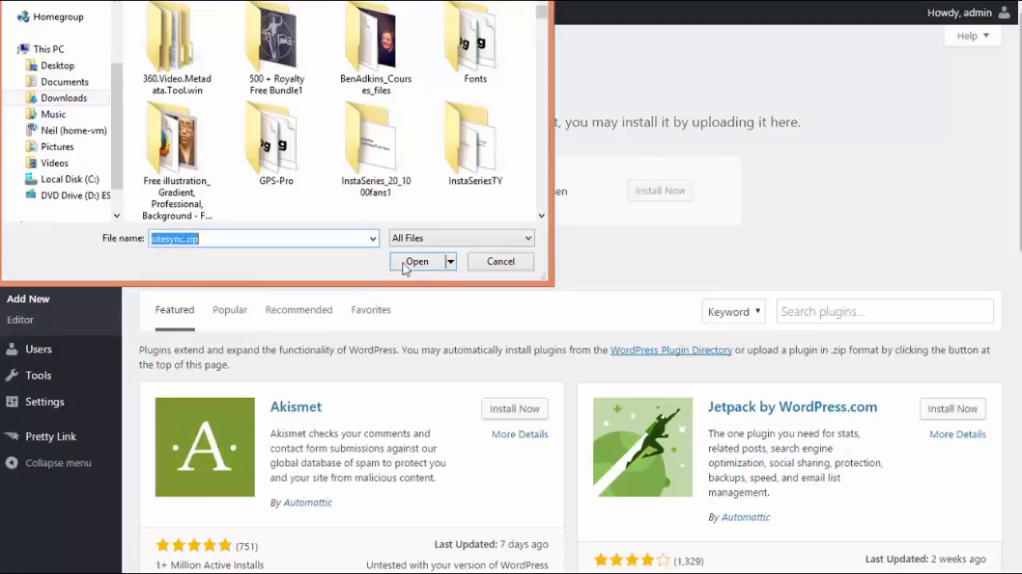
{"action": "left_click", "coordinate": [417, 261]}
Install the chosen sitesync.zip plugin and activate it
{"action": "left_click", "coordinate": [657, 198]}
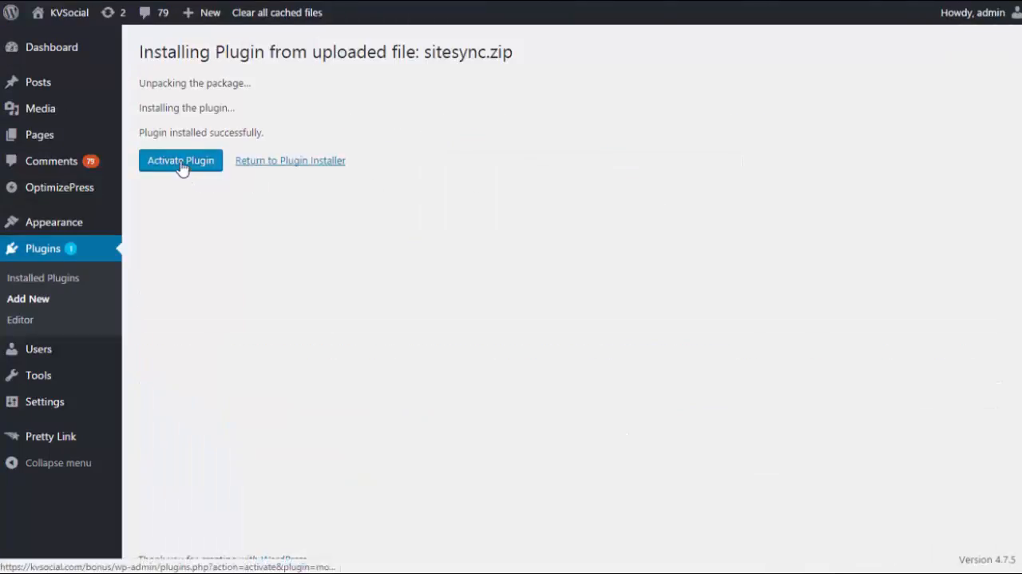
{"action": "left_click", "coordinate": [181, 164]}
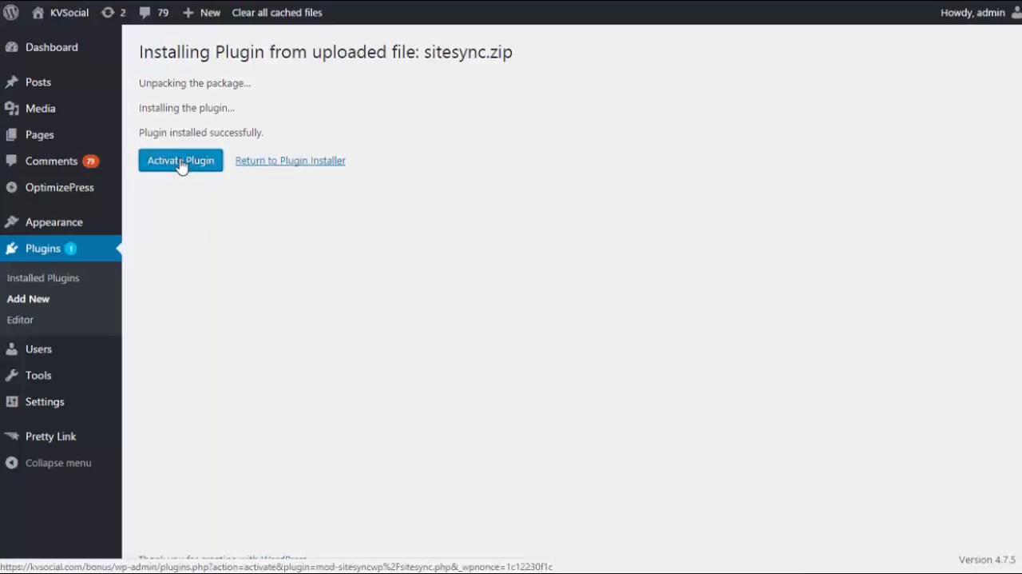
{"action": "left_click", "coordinate": [182, 164]}
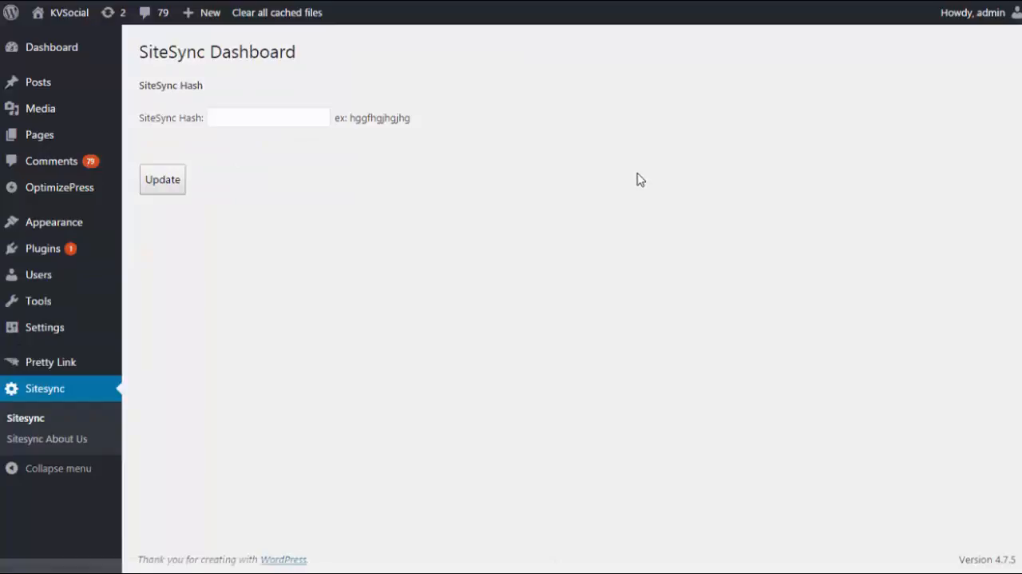
Paste the SiteSync hash into the plugin's dashboard and update it
{"action": "left_click", "coordinate": [325, 116]}
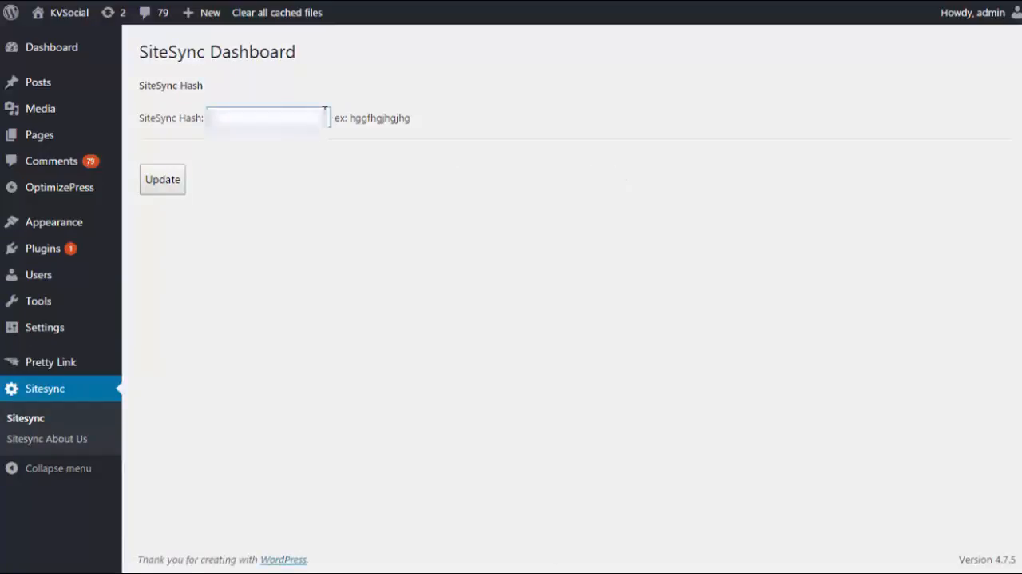
{"action": "key", "text": "ctrl+v"}
{"action": "left_click", "coordinate": [178, 182]}
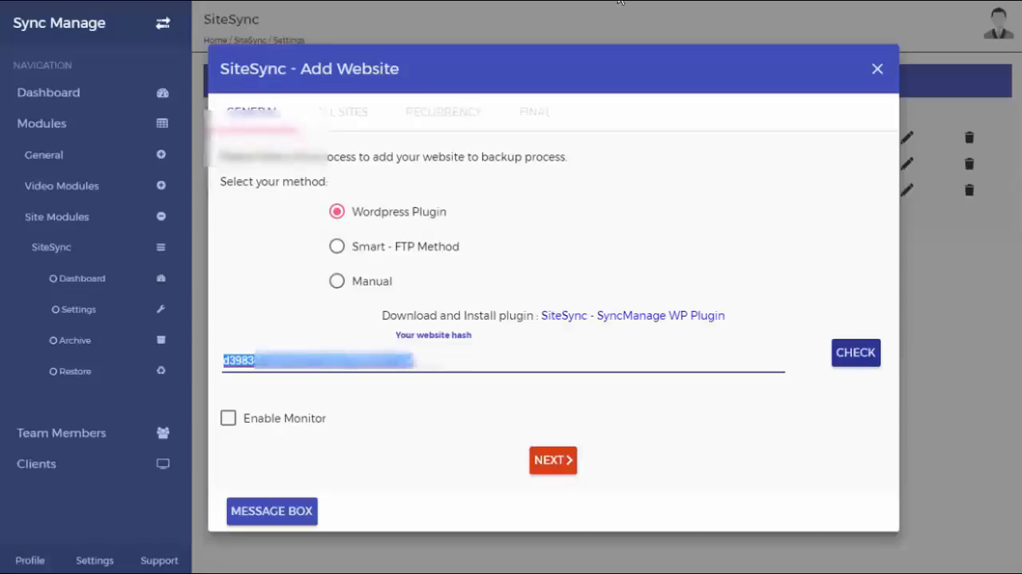
Switch back to Sync Manage, check the website hash and proceed to the recurrency settings
{"action": "left_click", "coordinate": [587, 394]}
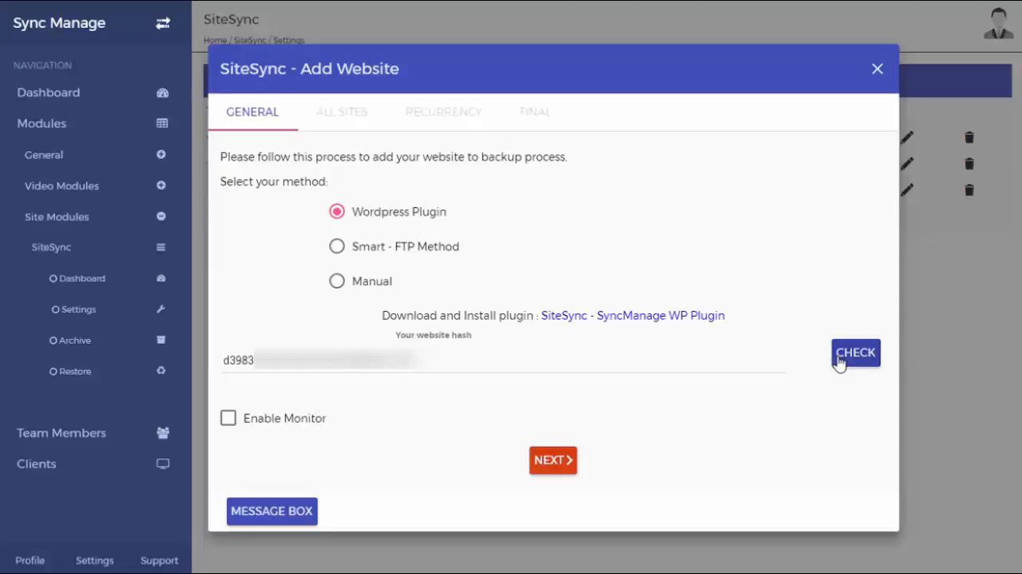
{"action": "left_click", "coordinate": [839, 364]}
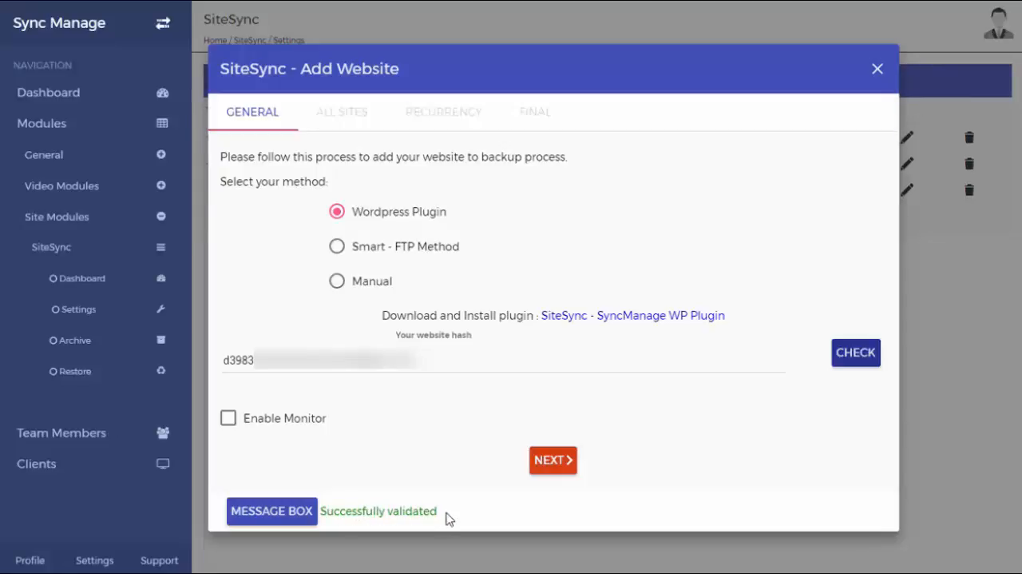
{"action": "left_click", "coordinate": [554, 462]}
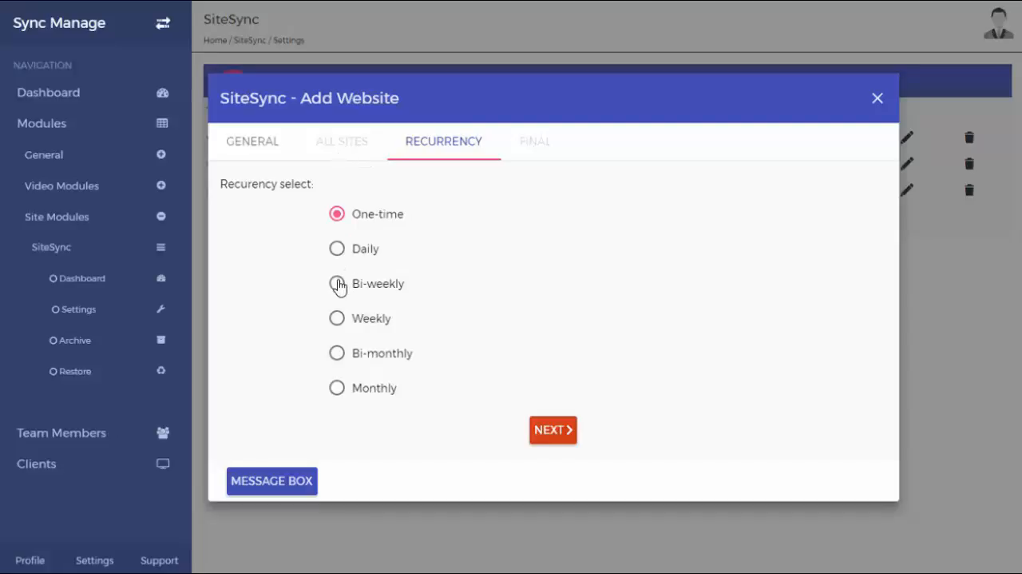
Set the backup recurrency to Bi-weekly and confirm adding the website
{"action": "left_click", "coordinate": [339, 285]}
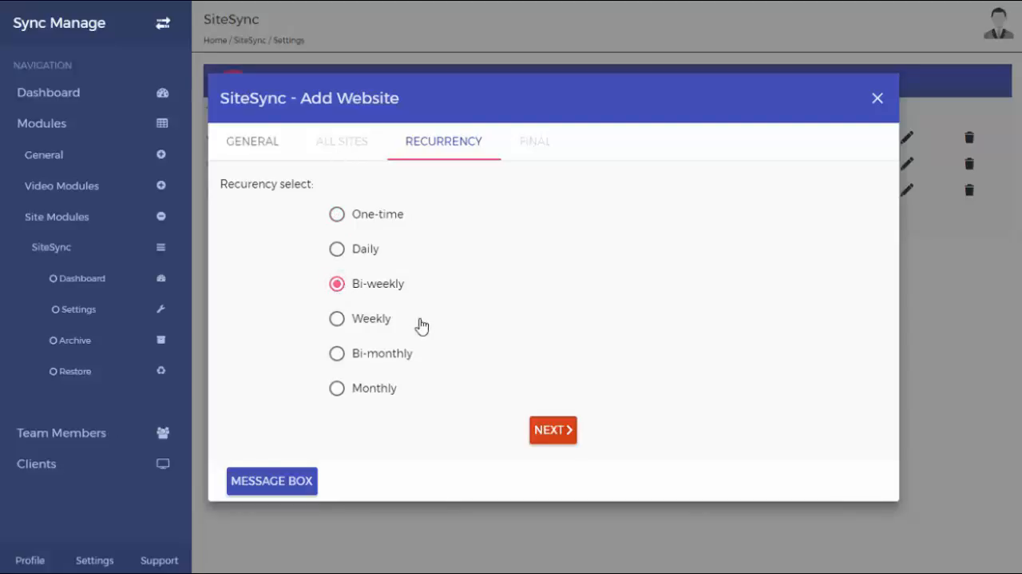
{"action": "left_click", "coordinate": [548, 438]}
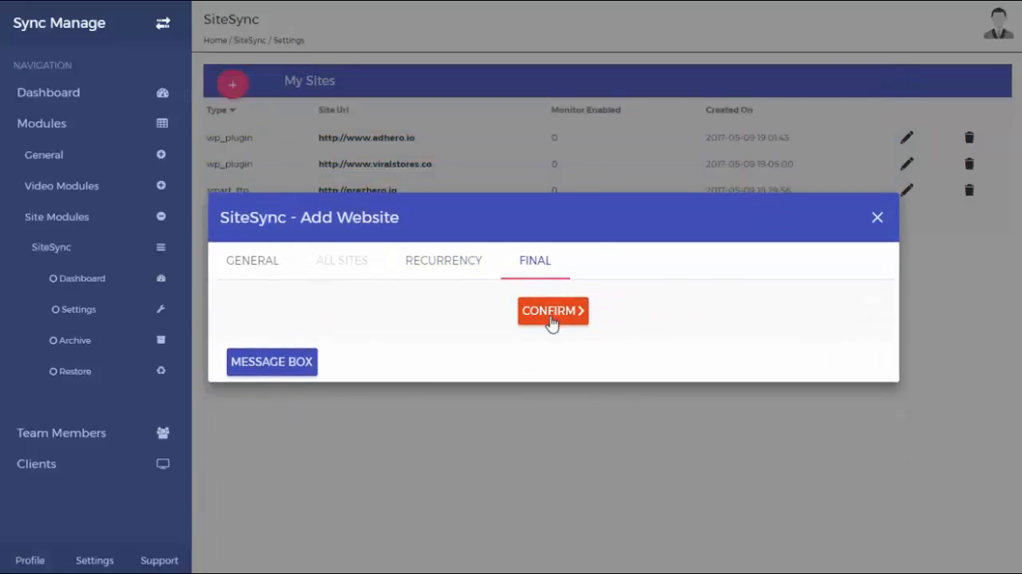
{"action": "left_click", "coordinate": [551, 322]}
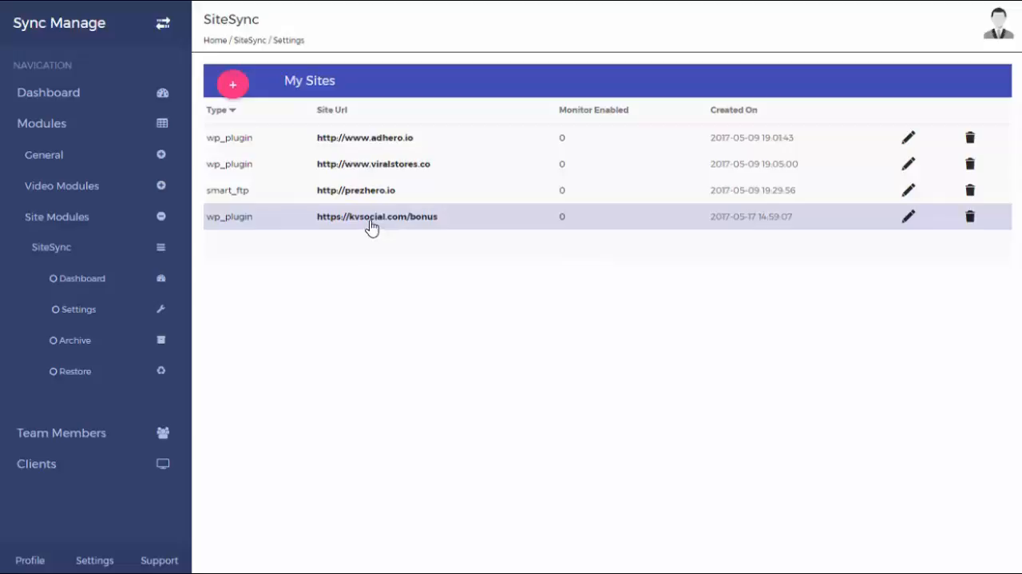
Examine the archived backups of the kvsocial.com and adhero.io sites, including the Backup option
{"action": "left_click", "coordinate": [126, 342]}
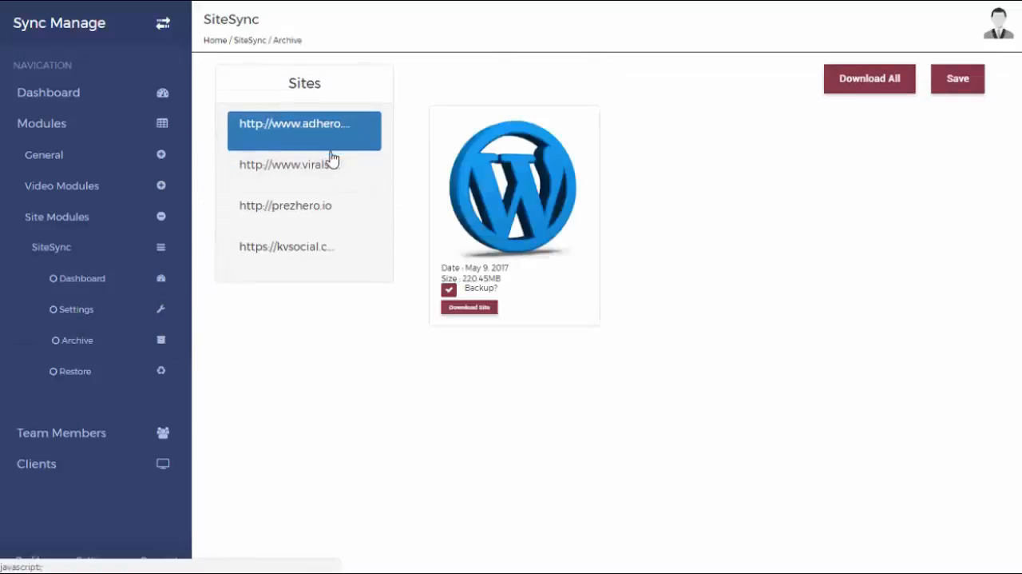
{"action": "left_click", "coordinate": [316, 247]}
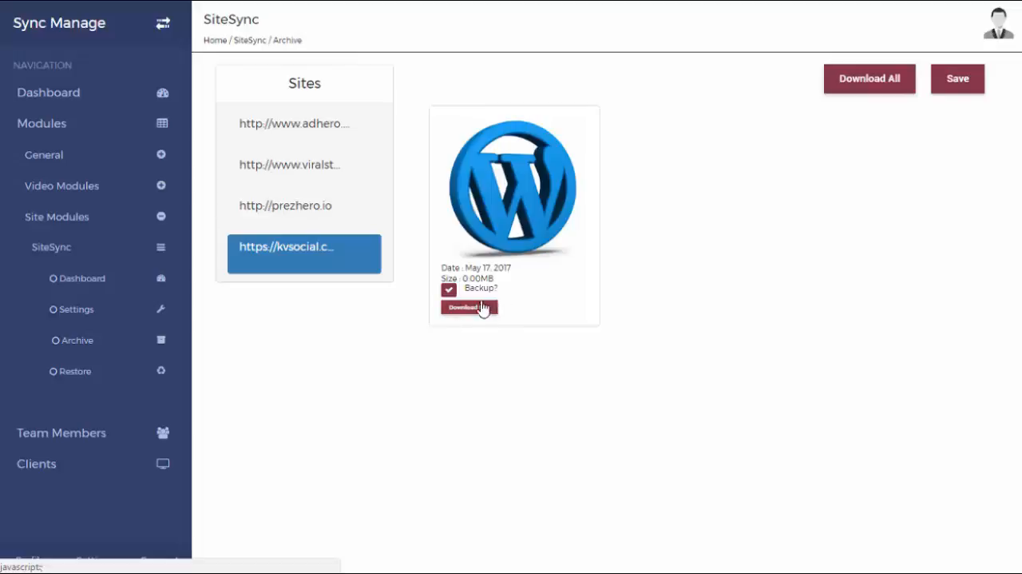
{"action": "left_click", "coordinate": [322, 138]}
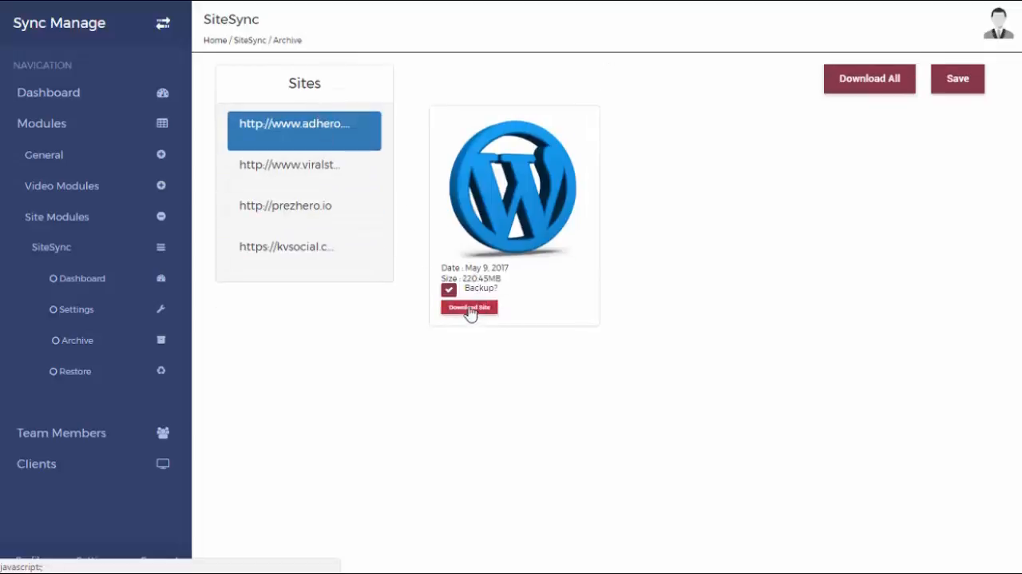
{"action": "left_click", "coordinate": [451, 293]}
{"action": "left_click", "coordinate": [450, 290]}
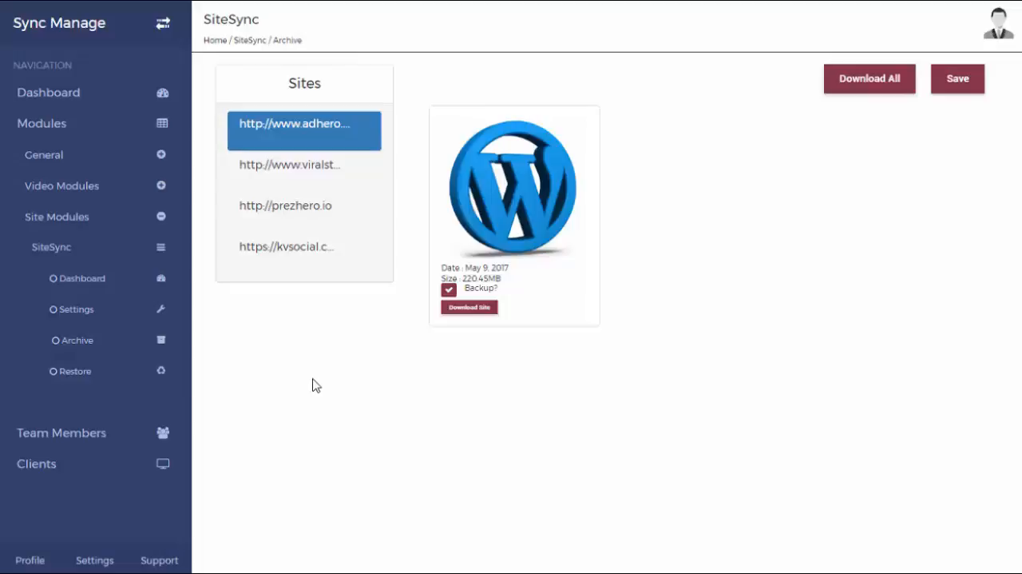
{"action": "left_click", "coordinate": [121, 383]}
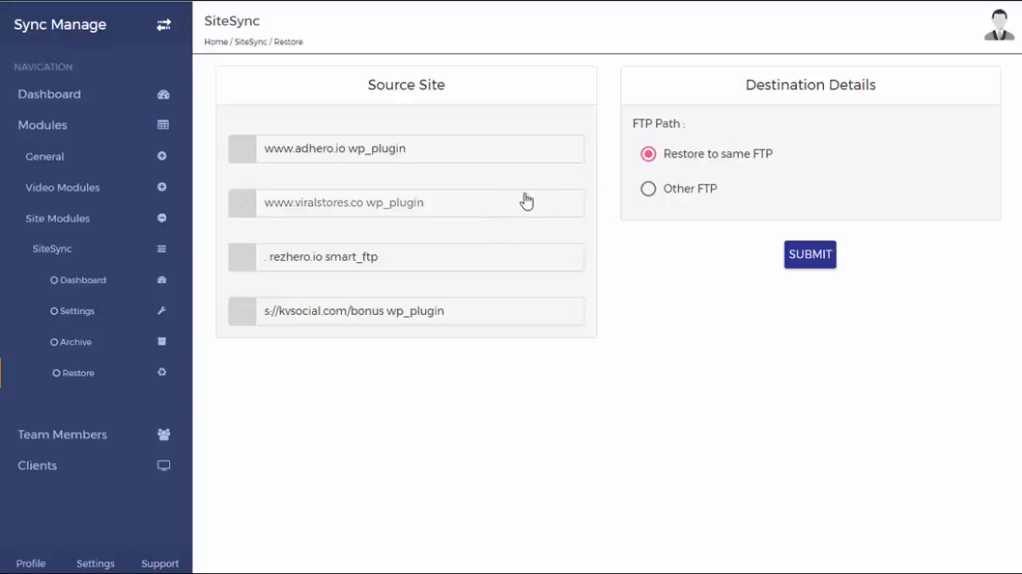
{"action": "left_click", "coordinate": [499, 206]}
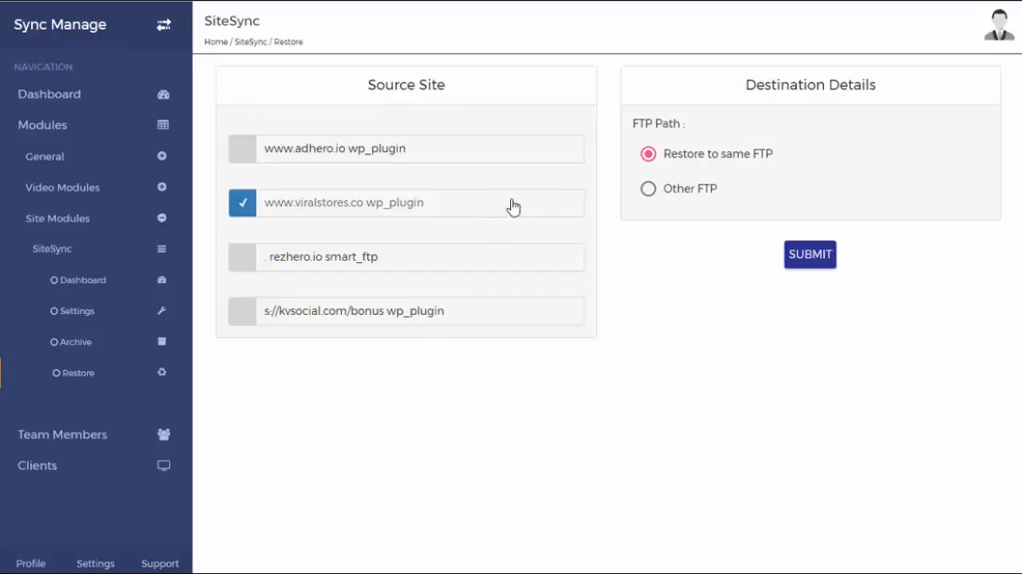
{"action": "left_click", "coordinate": [653, 194]}
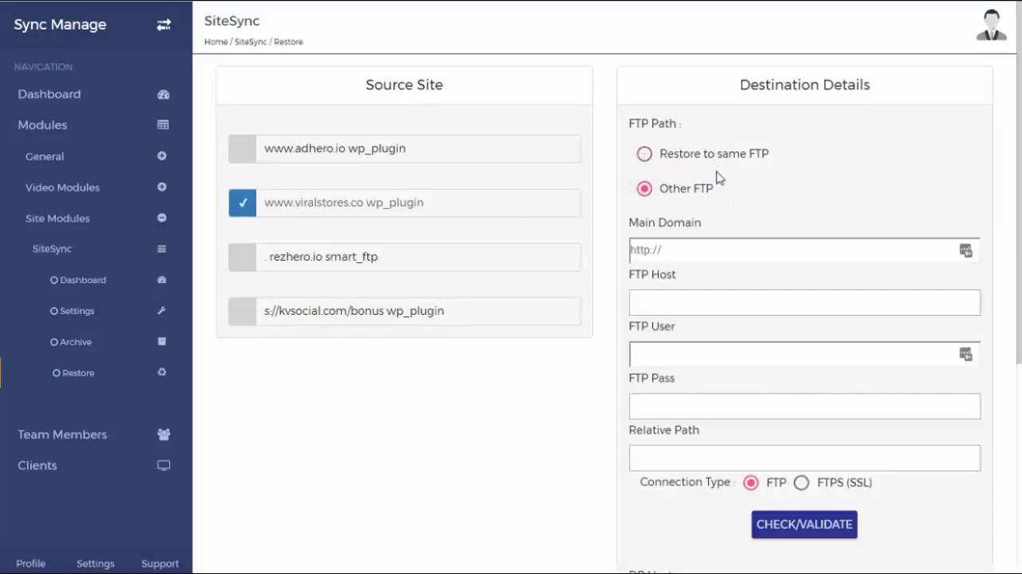
{"action": "scroll", "coordinate": [710, 366], "scroll_direction": "down", "scroll_amount": 2}
{"action": "scroll", "coordinate": [711, 371], "scroll_direction": "down", "scroll_amount": 2}
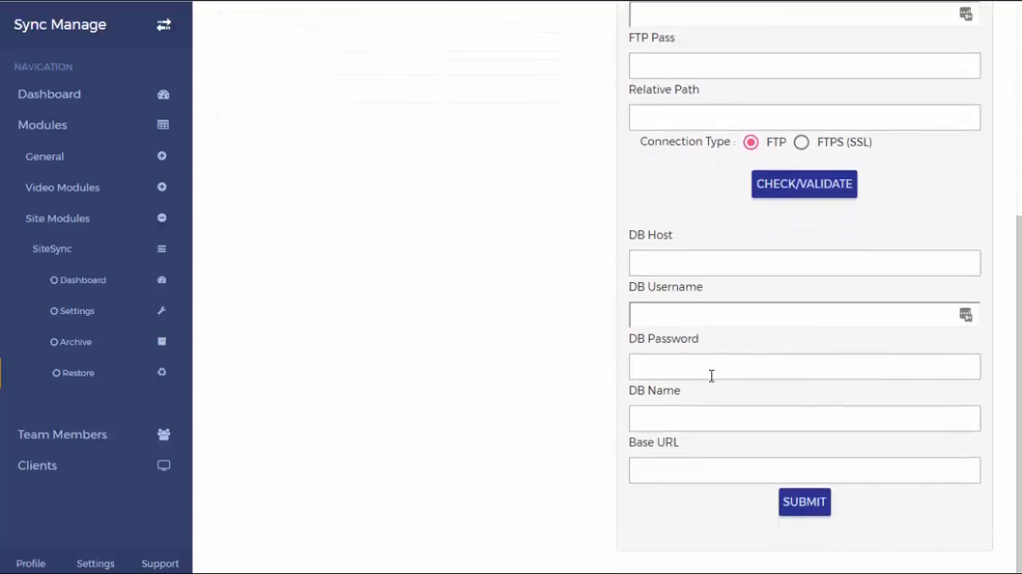
{"action": "scroll", "coordinate": [712, 374], "scroll_direction": "up", "scroll_amount": 3}
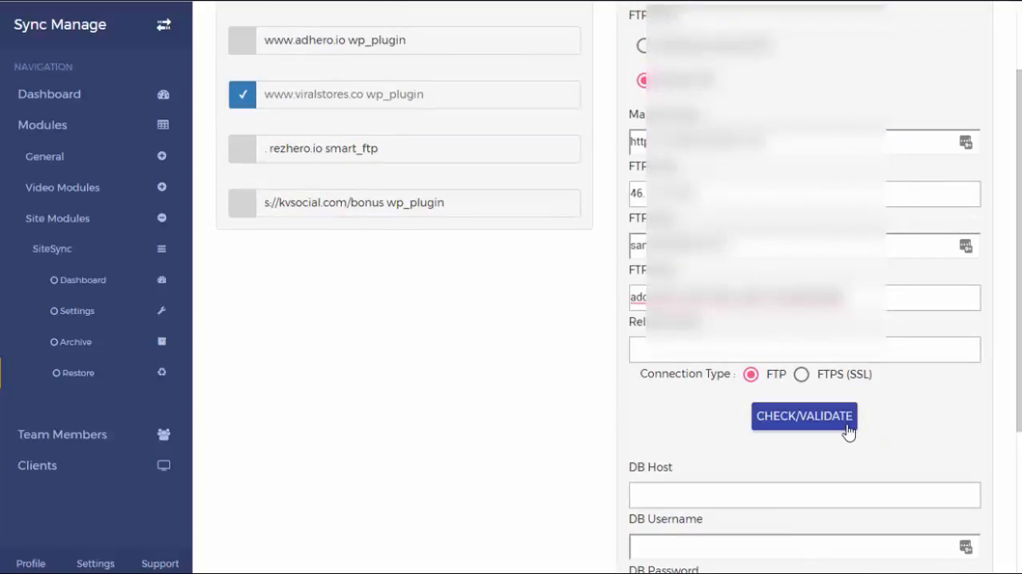
Validate the destination's FTP connection and review the database detail fields
{"action": "left_click", "coordinate": [849, 421]}
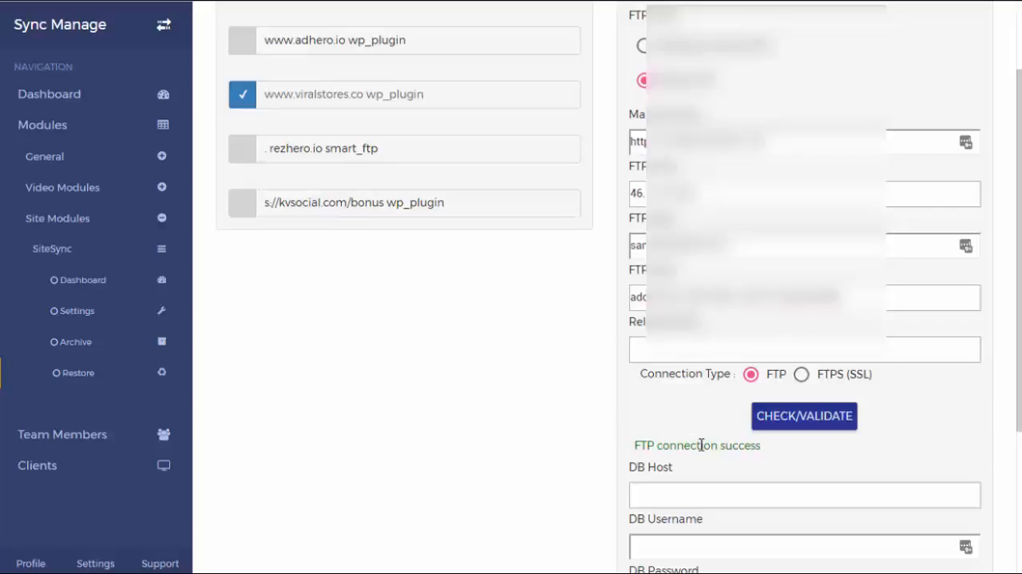
{"action": "scroll", "coordinate": [703, 447], "scroll_direction": "down", "scroll_amount": 2}
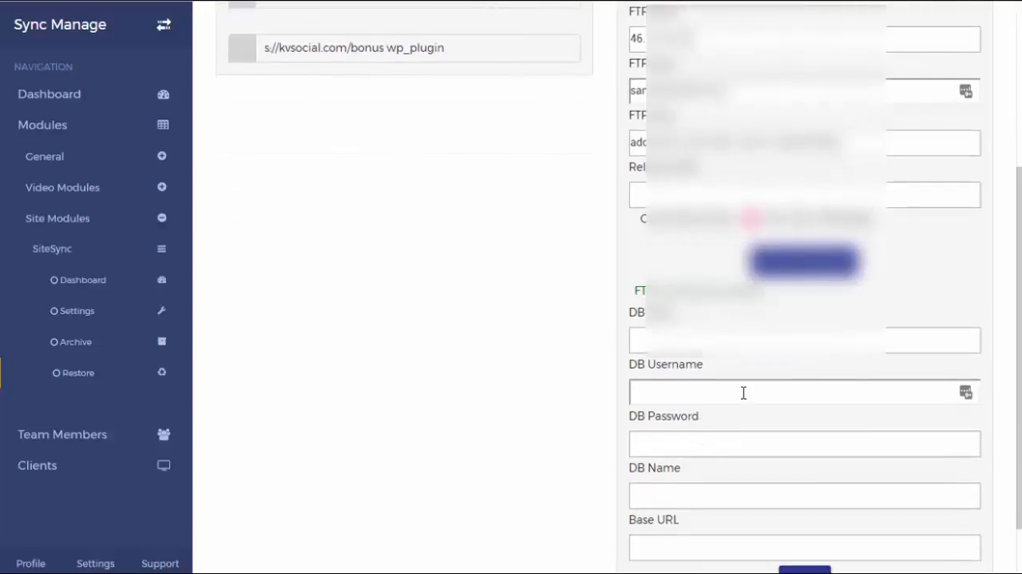
{"action": "scroll", "coordinate": [744, 392], "scroll_direction": "down", "scroll_amount": 1}
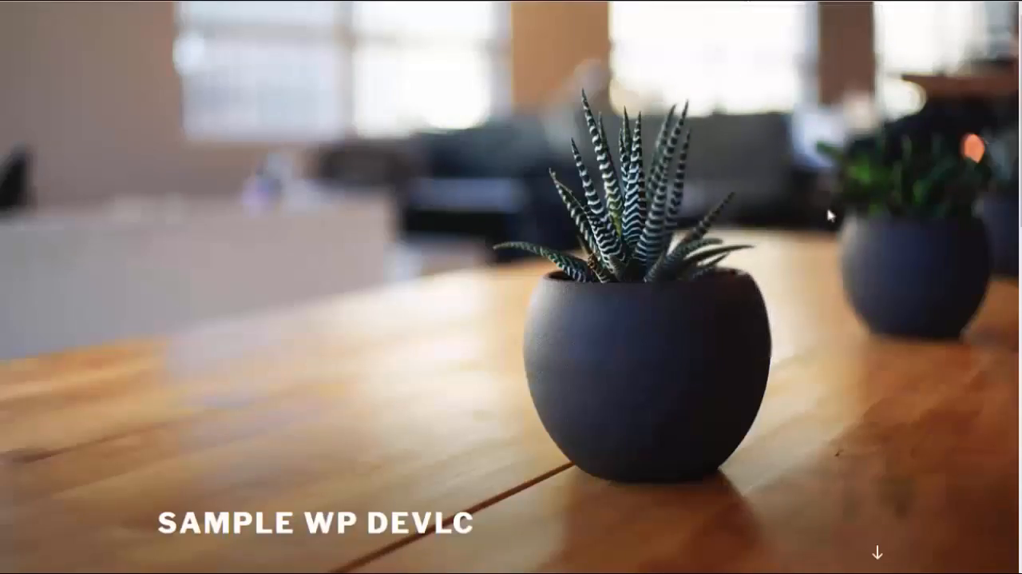
Examine the posts and sidebar on the destination site's SAMPLE WP DEVLC home page before restoring
{"action": "scroll", "coordinate": [831, 215], "scroll_direction": "down", "scroll_amount": 3}
{"action": "scroll", "coordinate": [827, 220], "scroll_direction": "down", "scroll_amount": 5}
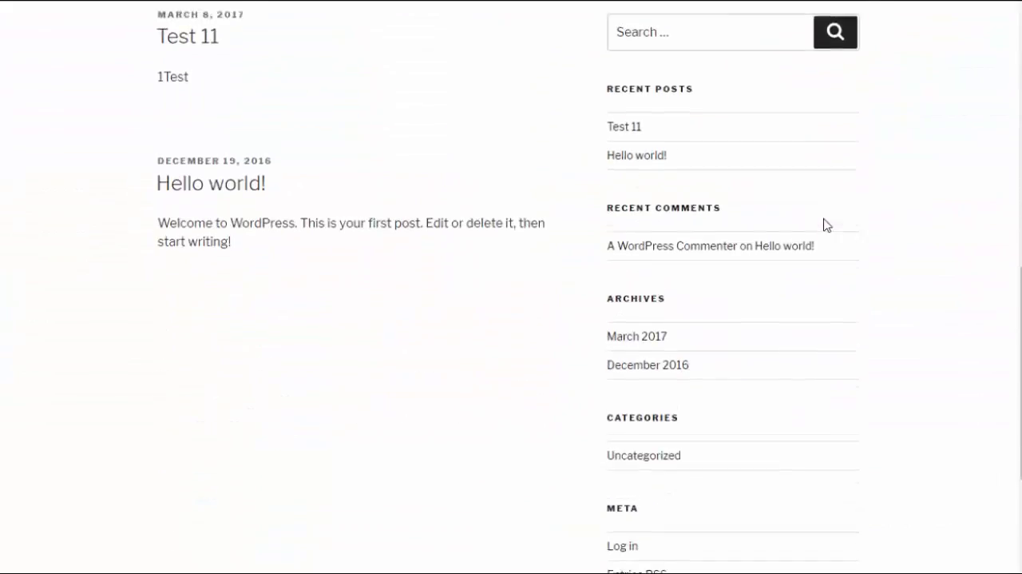
{"action": "scroll", "coordinate": [825, 223], "scroll_direction": "up", "scroll_amount": 8}
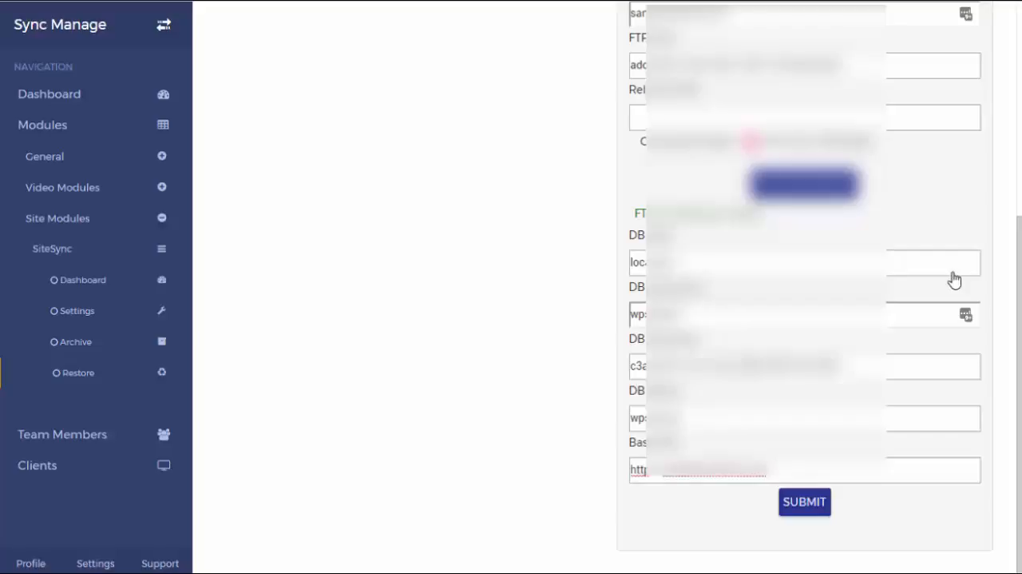
{"action": "left_click", "coordinate": [814, 503]}
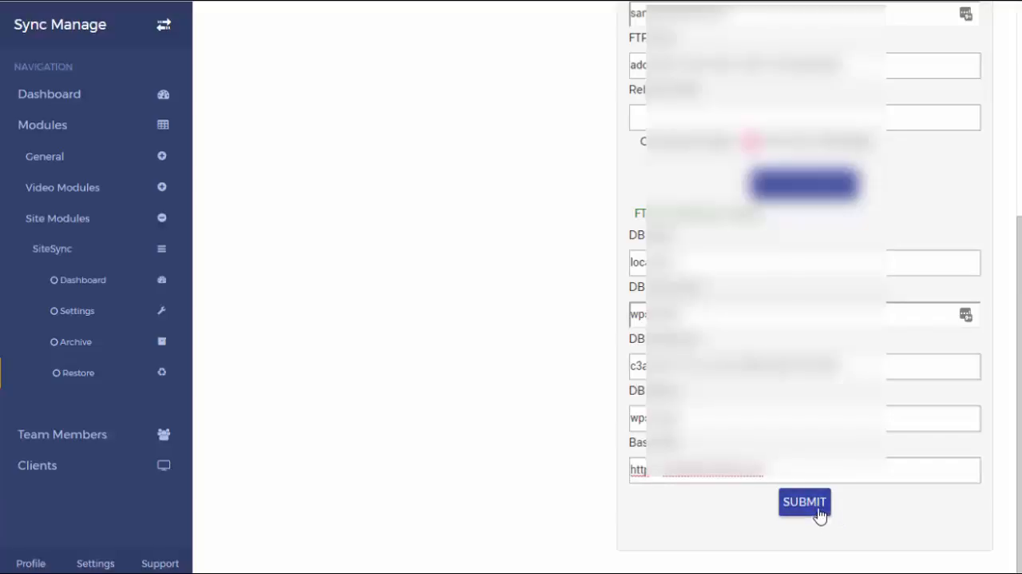
{"action": "left_click", "coordinate": [819, 512]}
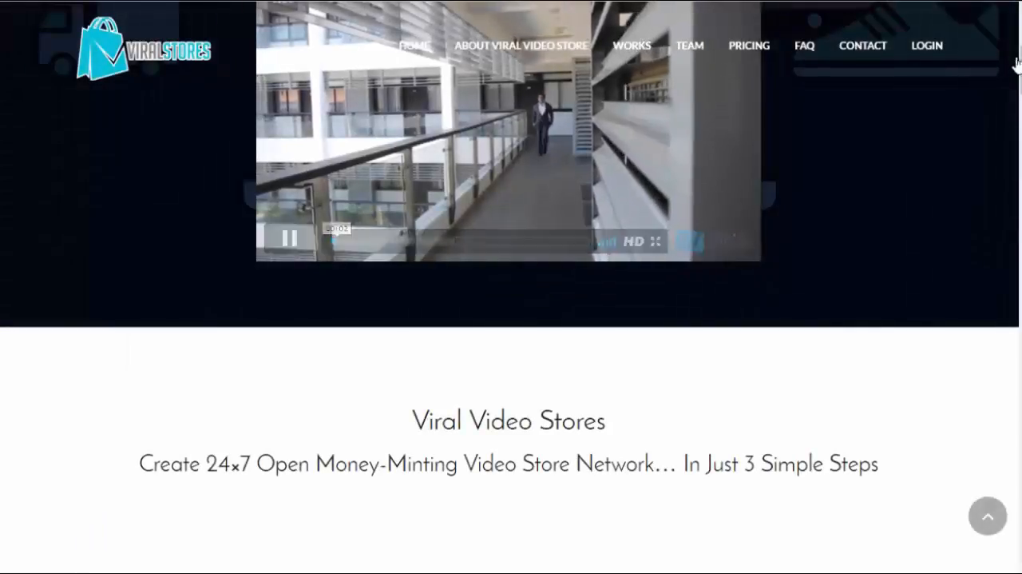
{"action": "left_click_drag", "start_coordinate": [1019, 65], "coordinate": [1020, 32]}
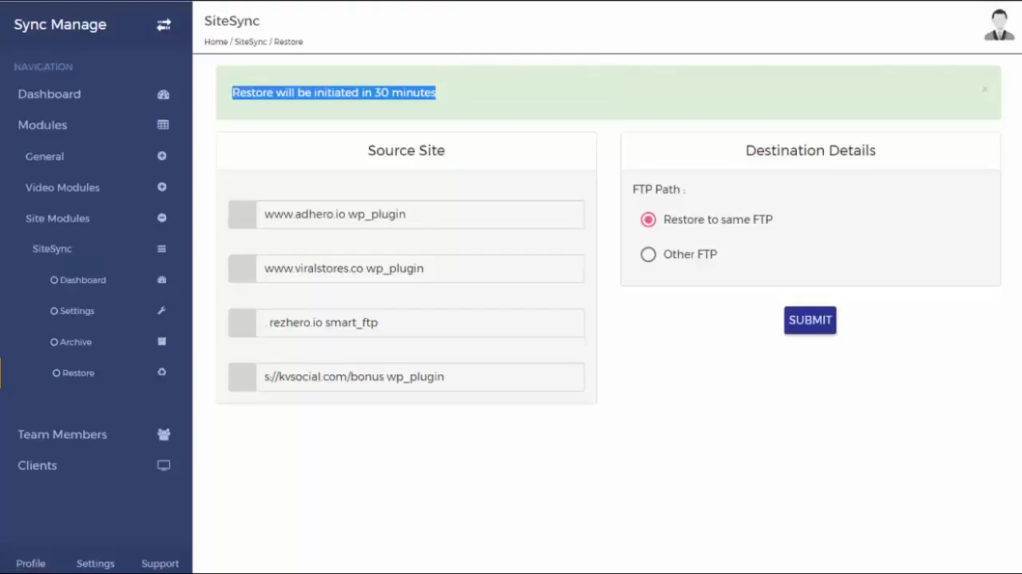
{"action": "left_click", "coordinate": [516, 155]}
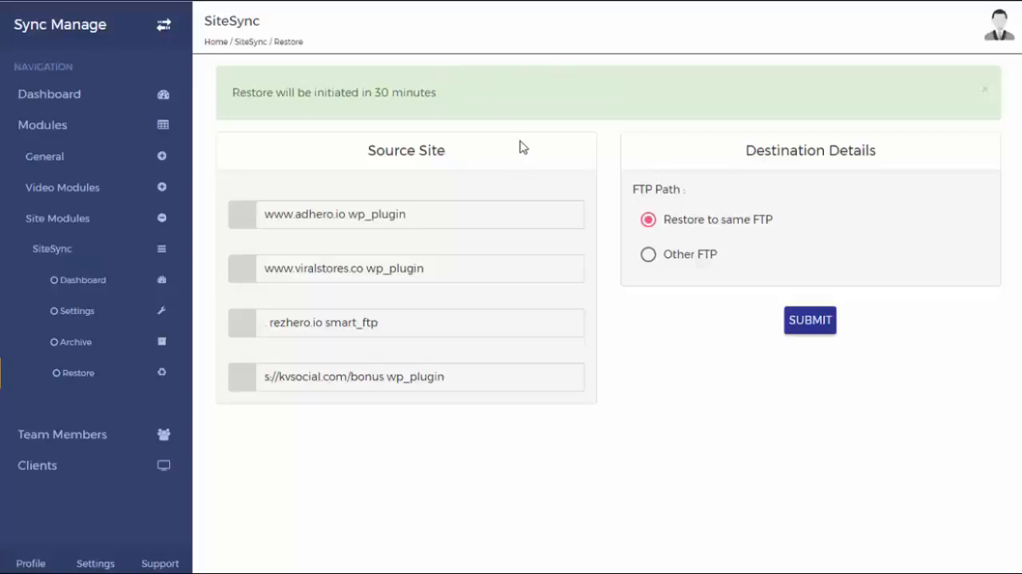